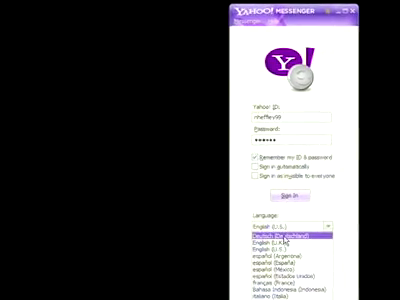
Step: Preview the German interface and its Hilfe menu, then sign in with English (U.S.)
left_click(285, 237)
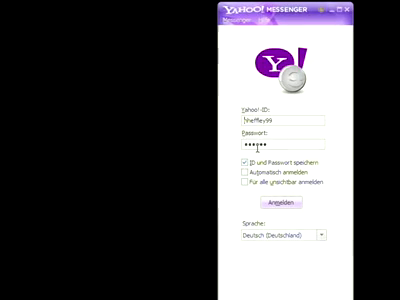
left_click(238, 20)
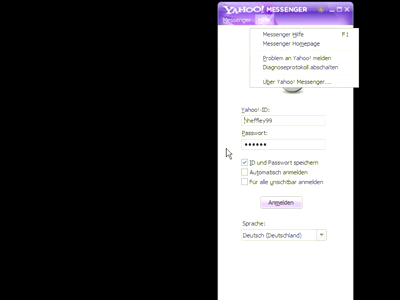
left_click(252, 237)
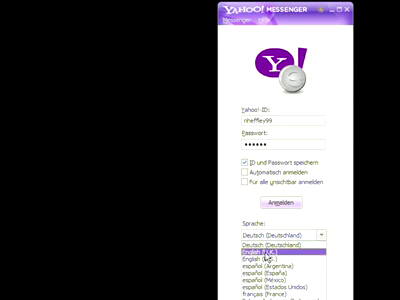
left_click(266, 260)
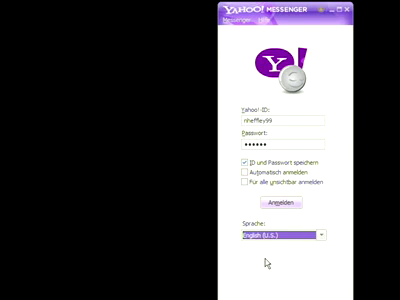
left_click(282, 206)
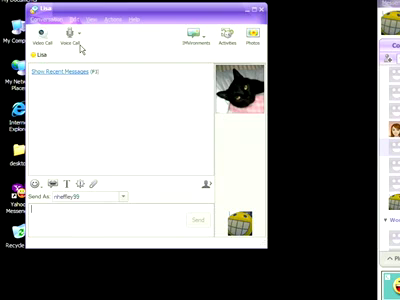
Step: Start a video call from Lisa's conversation window
left_click(48, 42)
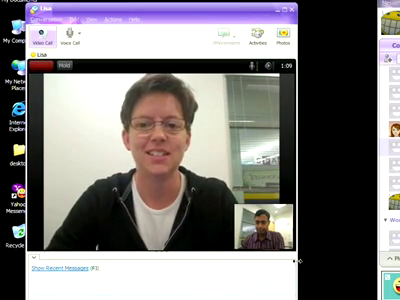
mouse_move(150, 160)
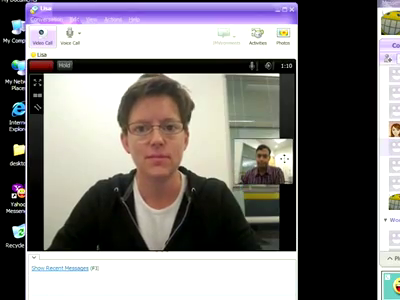
Step: Move the self-view to the top-right, then try the swap, side-by-side and picture-in-picture layouts
left_click_drag(283, 223, 283, 93)
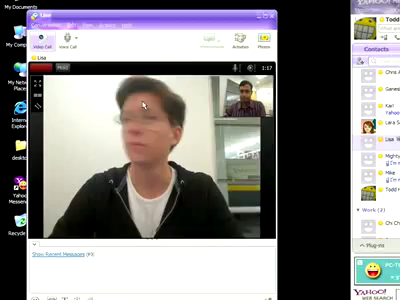
left_click(40, 107)
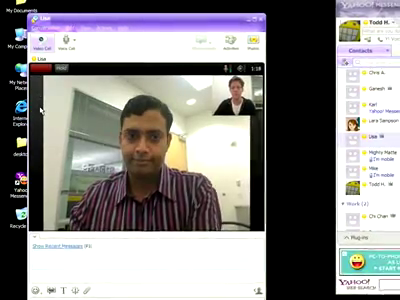
left_click(39, 100)
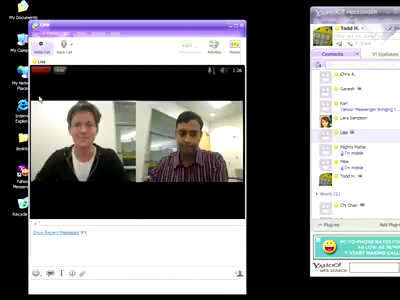
left_click(40, 100)
mouse_move(130, 145)
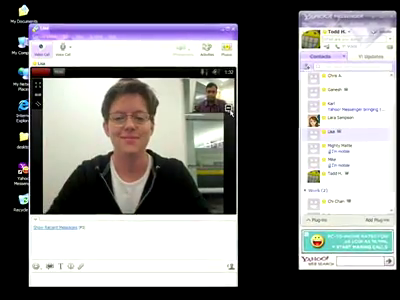
left_click(229, 110)
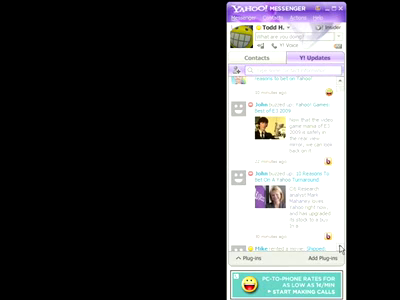
scroll(341, 250, "down", 1)
scroll(341, 250, "down", 3)
scroll(341, 250, "down", 1)
scroll(341, 250, "down", 1)
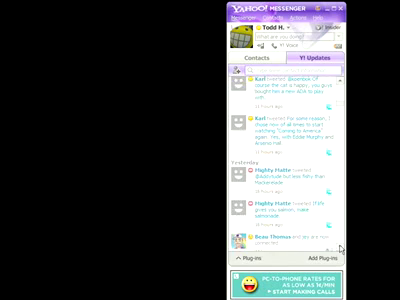
scroll(341, 250, "down", 2)
scroll(341, 250, "down", 1)
scroll(341, 250, "down", 1)
scroll(341, 250, "down", 2)
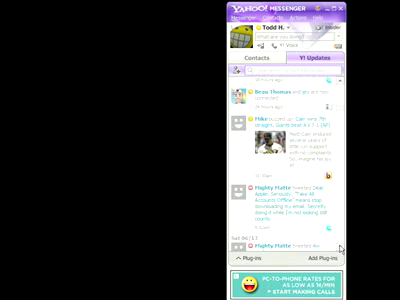
scroll(341, 250, "down", 1)
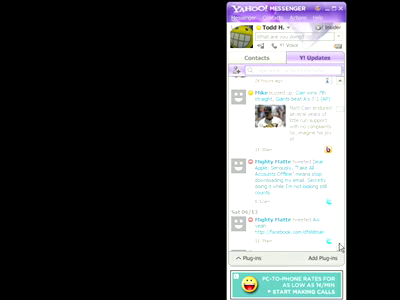
scroll(341, 115, "down", 2)
type("Go Giants")
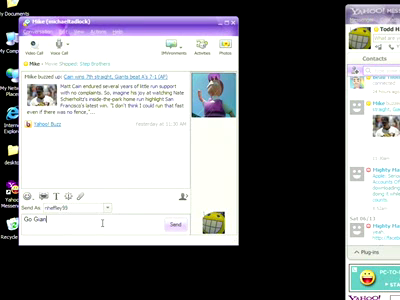
type("!")
Step: Send the reply 'Go Giants!' to Mike
key("Return")
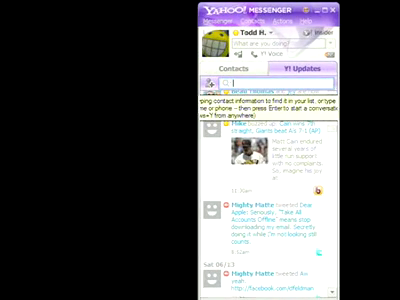
type("lisa")
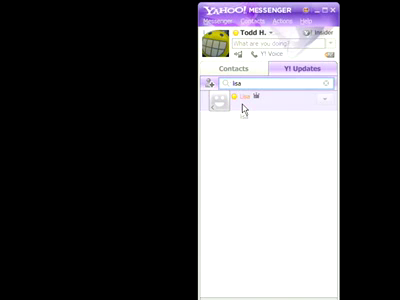
Step: Clear the 'lisa' contact search so the Y! Updates feed returns
key("Escape")
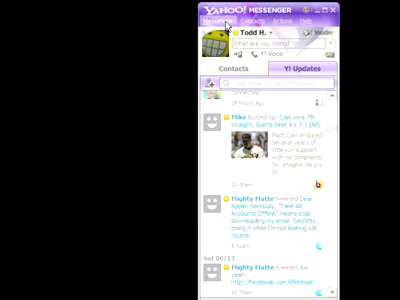
Step: Open Messenger Preferences at Yahoo! Updates and bring up the Customize Yahoo! Updates dialog
left_click(227, 22)
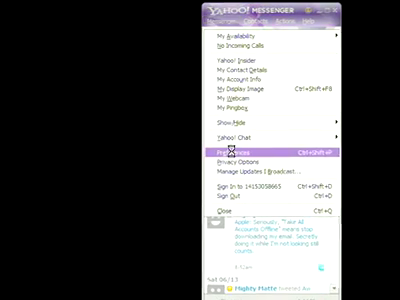
left_click(231, 152)
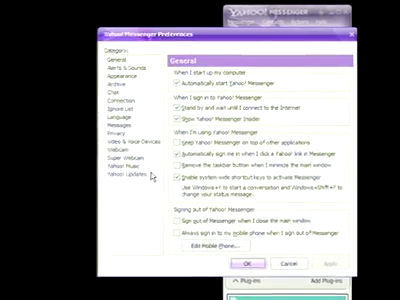
left_click(170, 165)
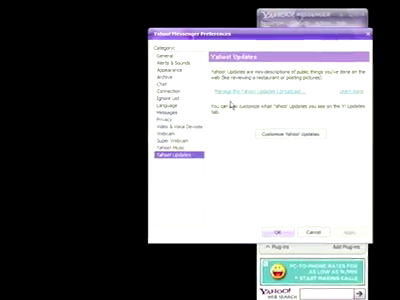
left_click(248, 88)
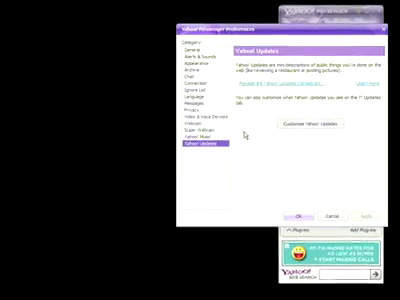
left_click(288, 129)
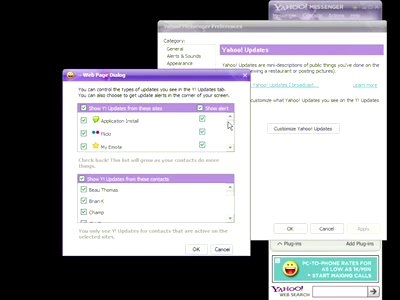
scroll(229, 125, "down", 1)
scroll(229, 126, "down", 2)
scroll(229, 128, "down", 2)
scroll(231, 131, "down", 2)
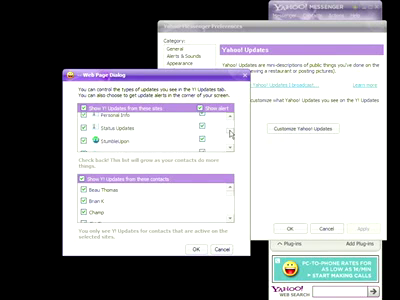
scroll(231, 131, "down", 2)
scroll(231, 131, "down", 1)
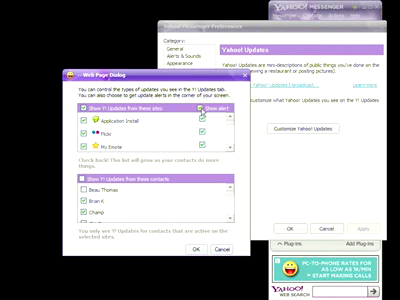
Step: Turn off alerts for all update sites and save the customization
left_click(201, 110)
left_click(197, 250)
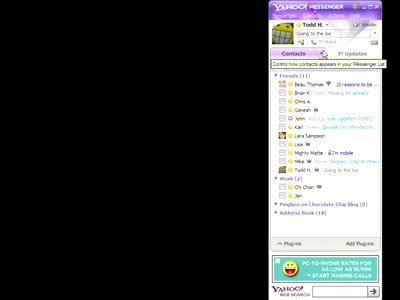
Step: Open the Contacts view menu showing the Compact List option
left_click(322, 53)
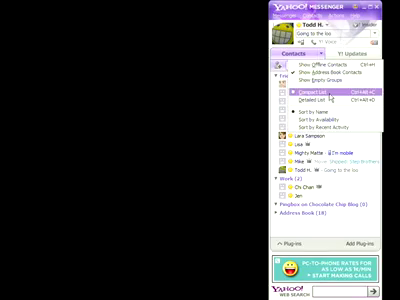